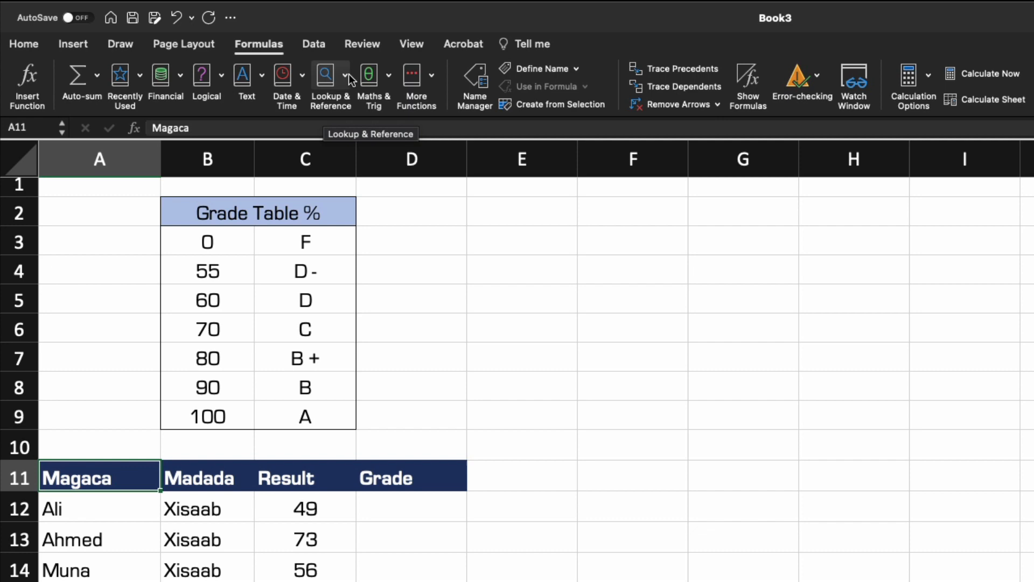
{"action": "left_click", "coordinate": [246, 54]}
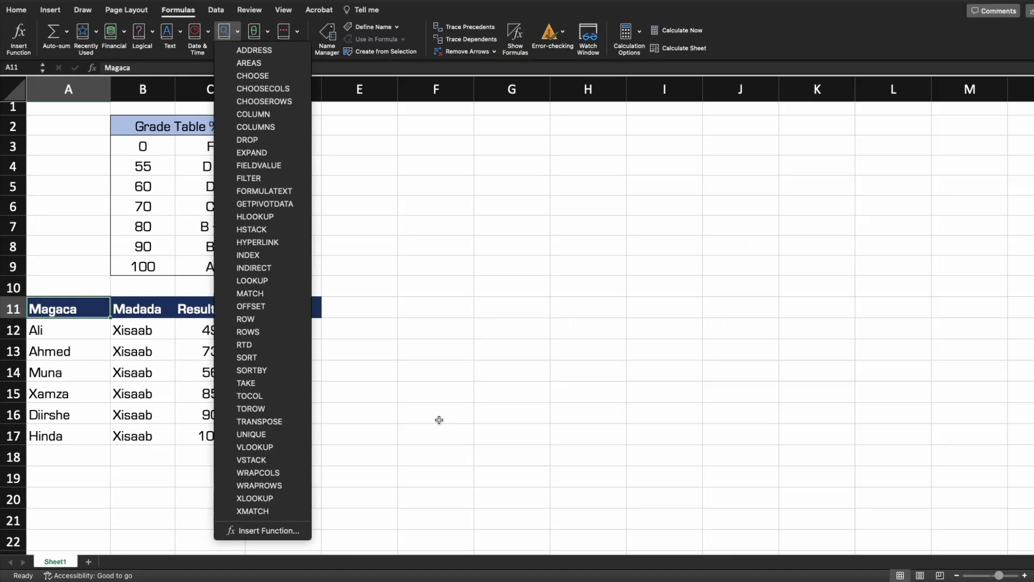
{"action": "left_click", "coordinate": [439, 419]}
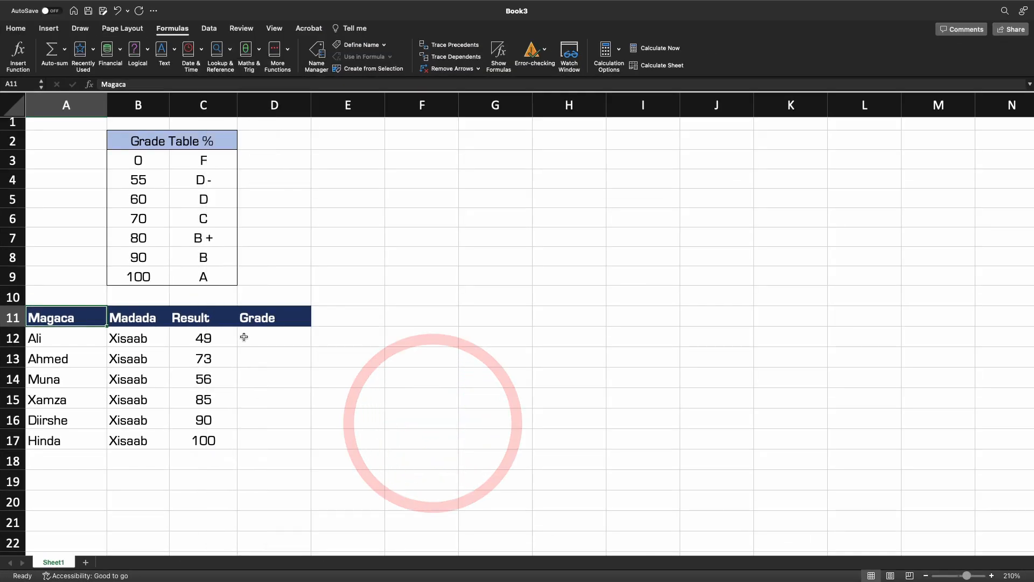
In D12, start a VLOOKUP formula using the result in C12 as the lookup value.
{"action": "left_click", "coordinate": [259, 329]}
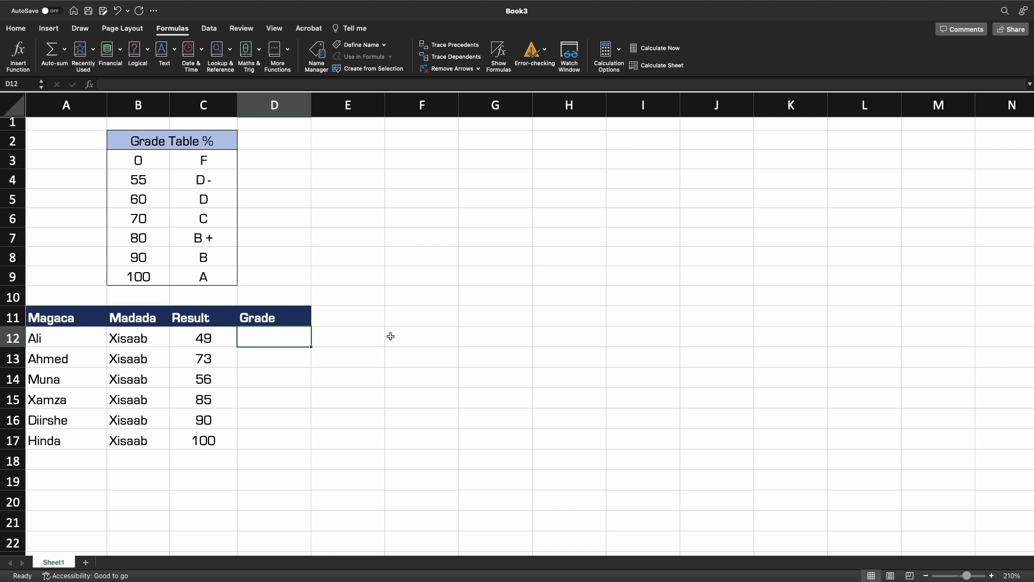
{"action": "type", "text": "="}
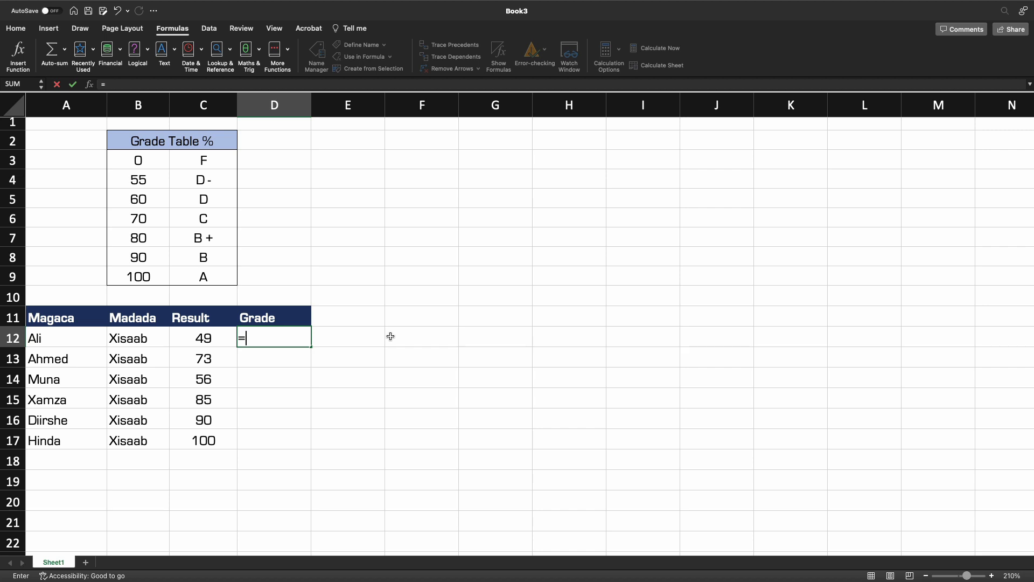
{"action": "type", "text": "vo"}
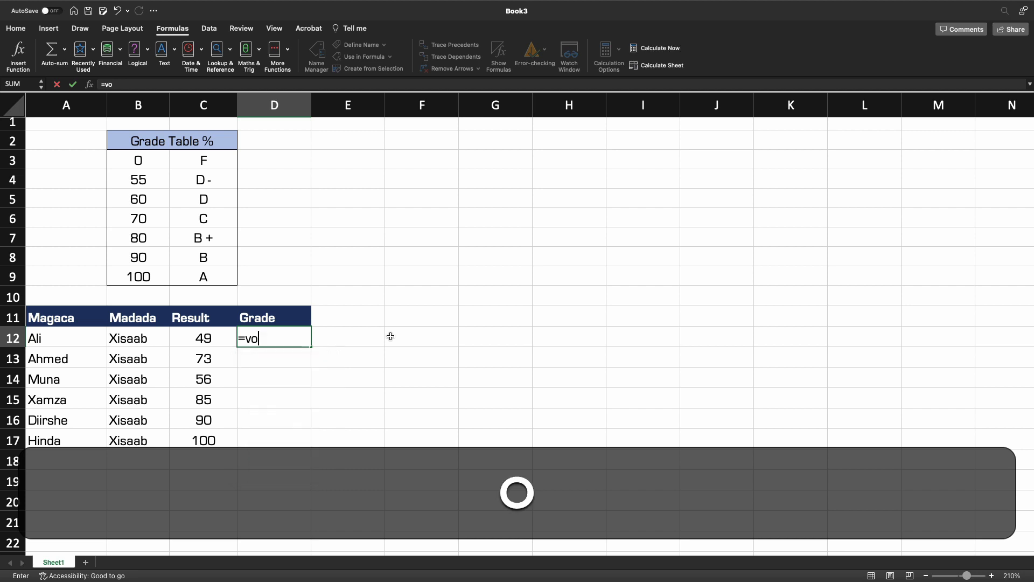
{"action": "key", "text": "BackSpace"}
{"action": "type", "text": "look"}
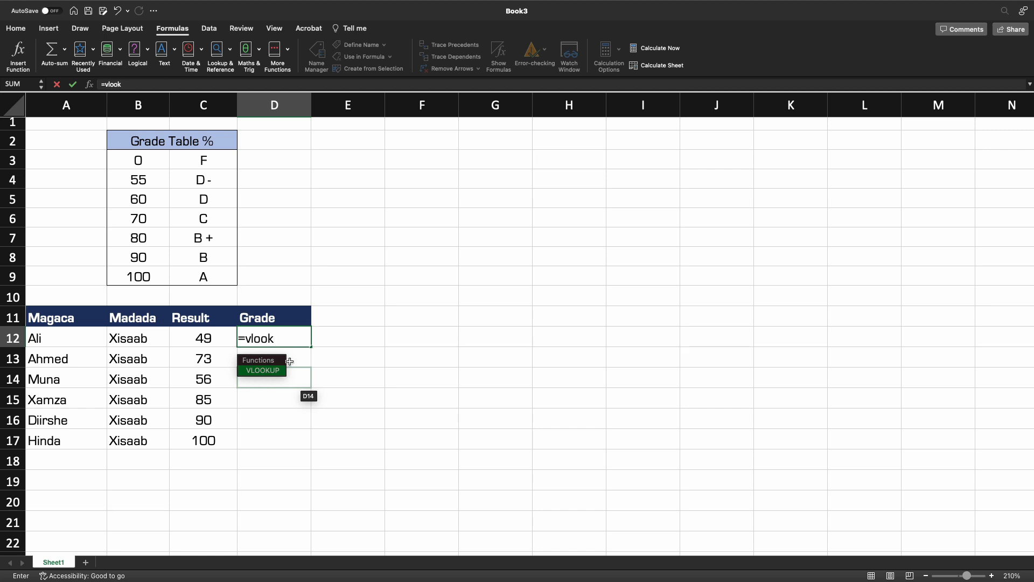
{"action": "key", "text": "Tab"}
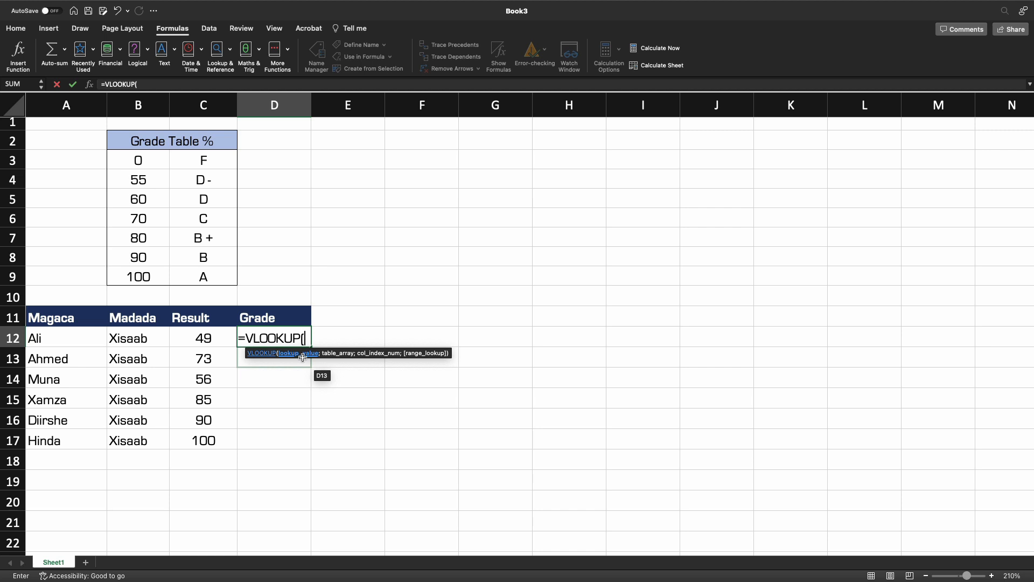
{"action": "left_click", "coordinate": [209, 338]}
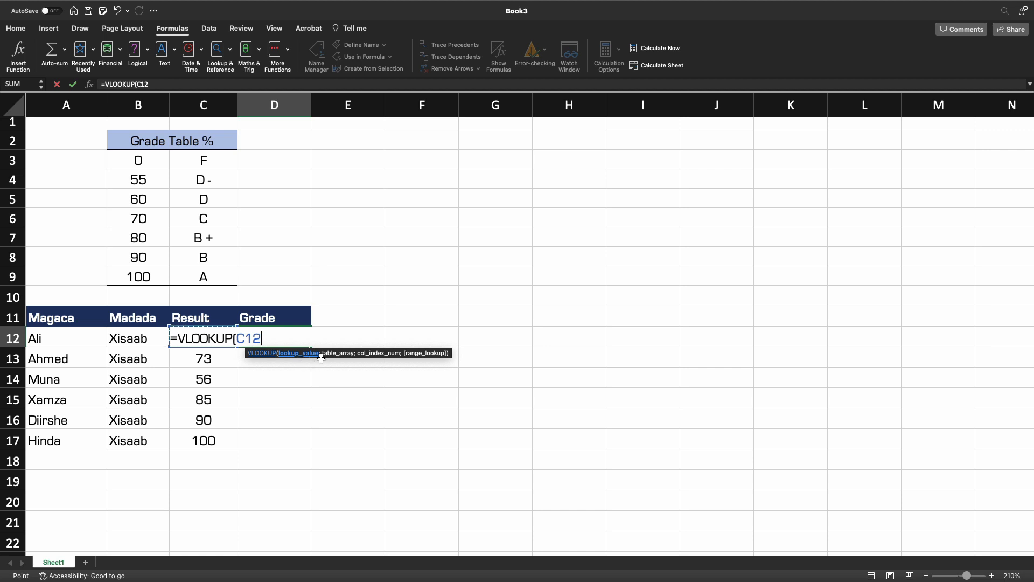
Complete the VLOOKUP with table range B3:C9, column index 2 and TRUE for approximate match.
{"action": "type", "text": ";"}
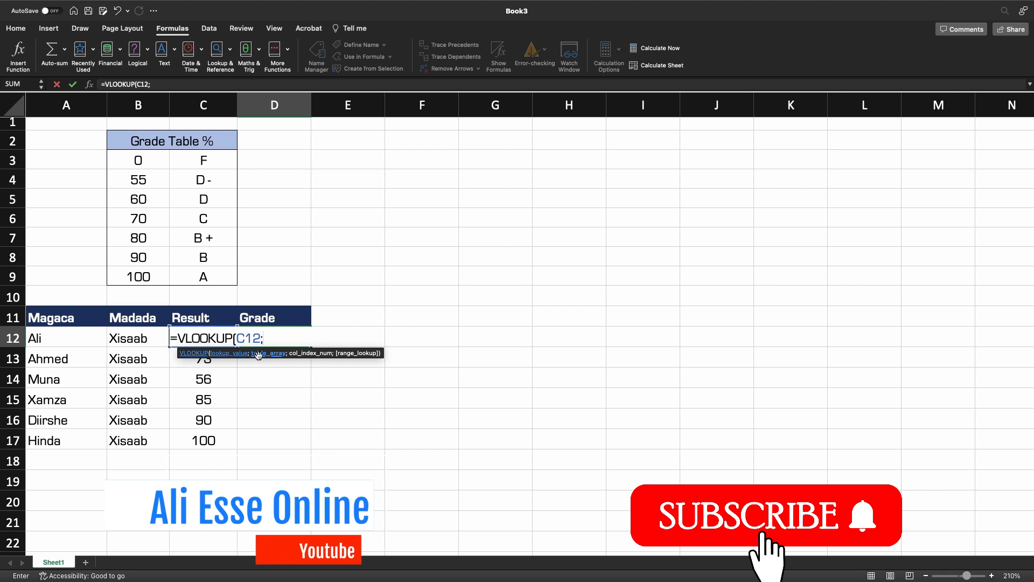
{"action": "left_click_drag", "start_coordinate": [123, 162], "coordinate": [192, 276]}
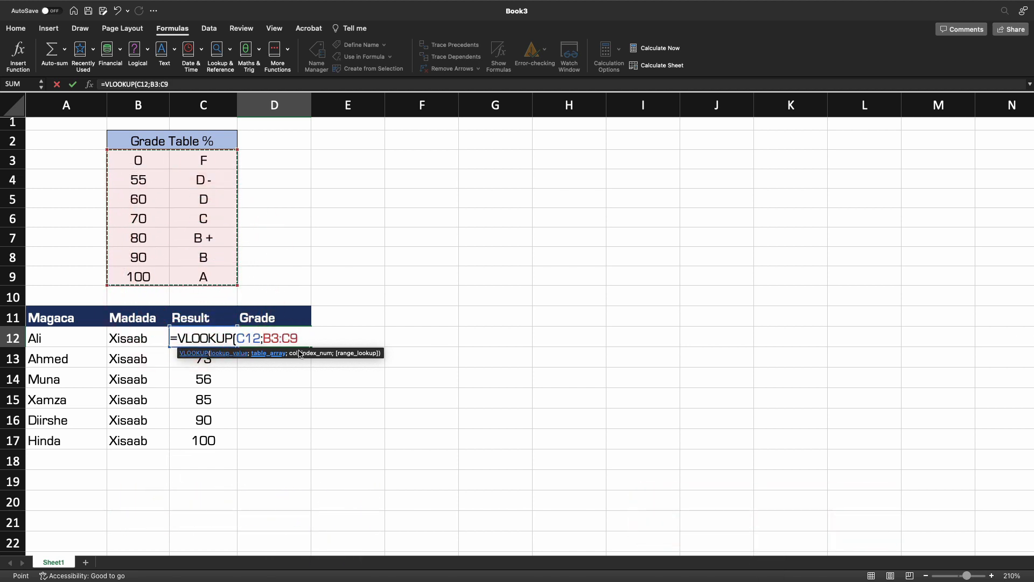
{"action": "type", "text": ";"}
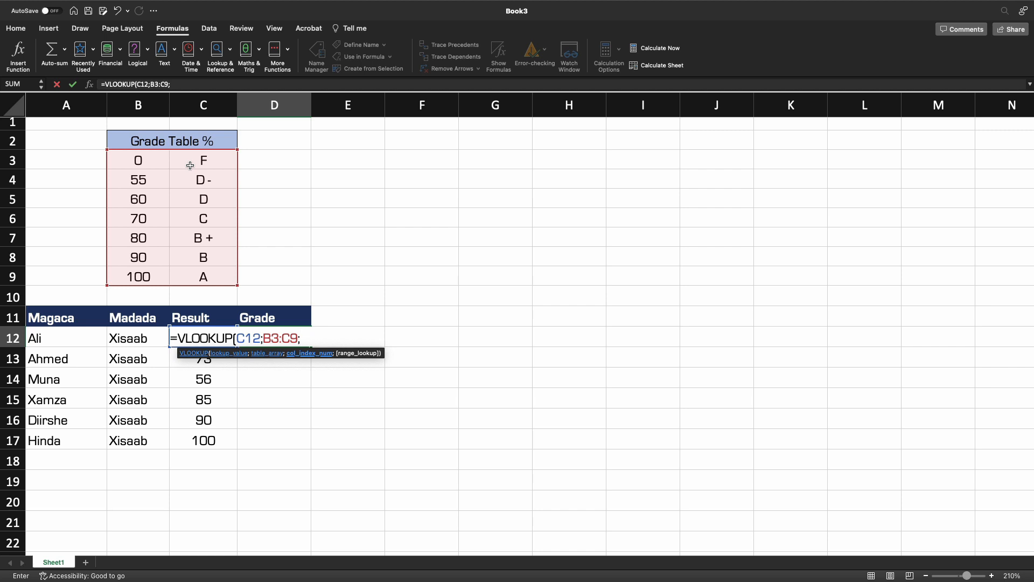
{"action": "type", "text": "2"}
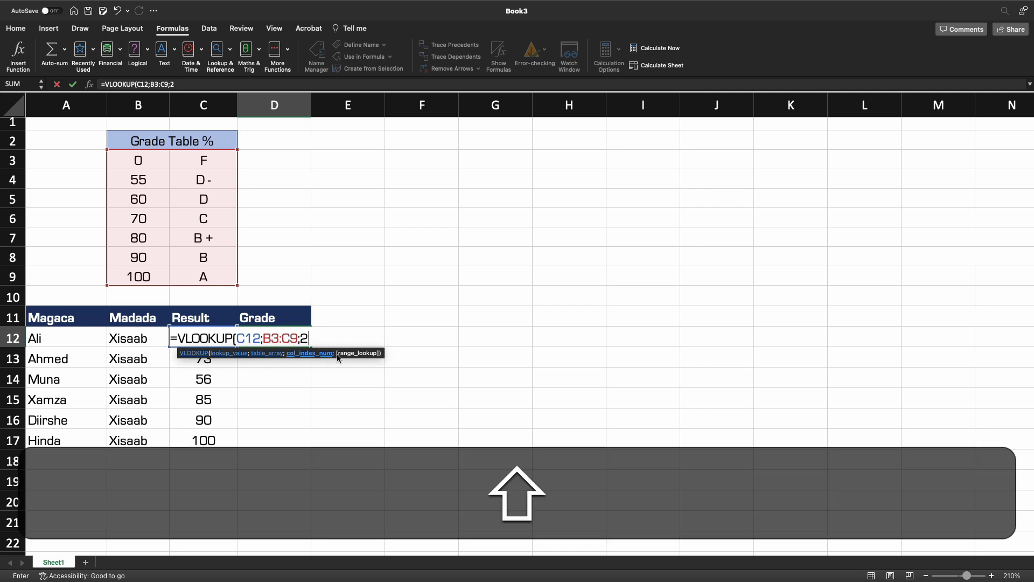
{"action": "type", "text": ";"}
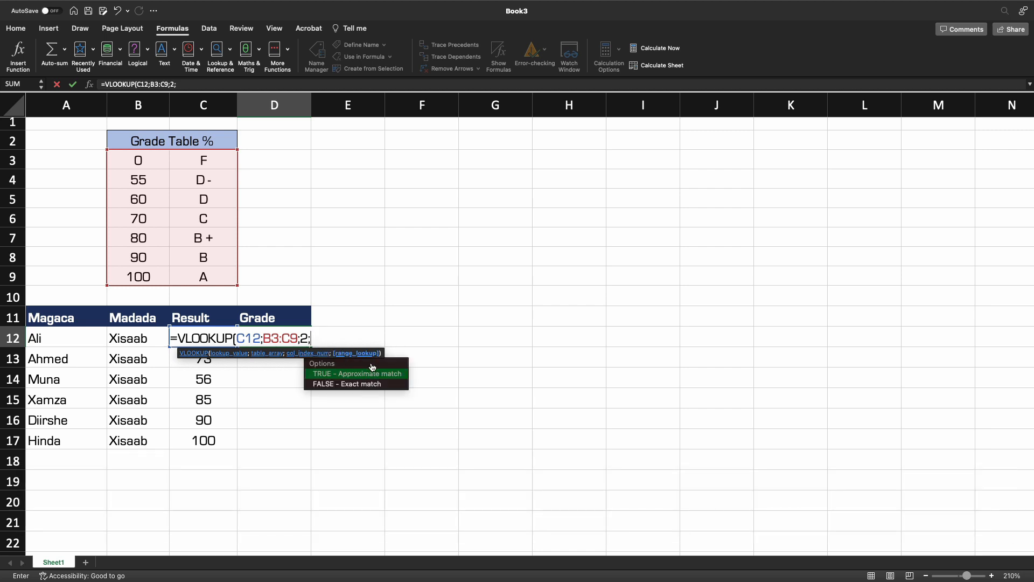
{"action": "double_click", "coordinate": [341, 374]}
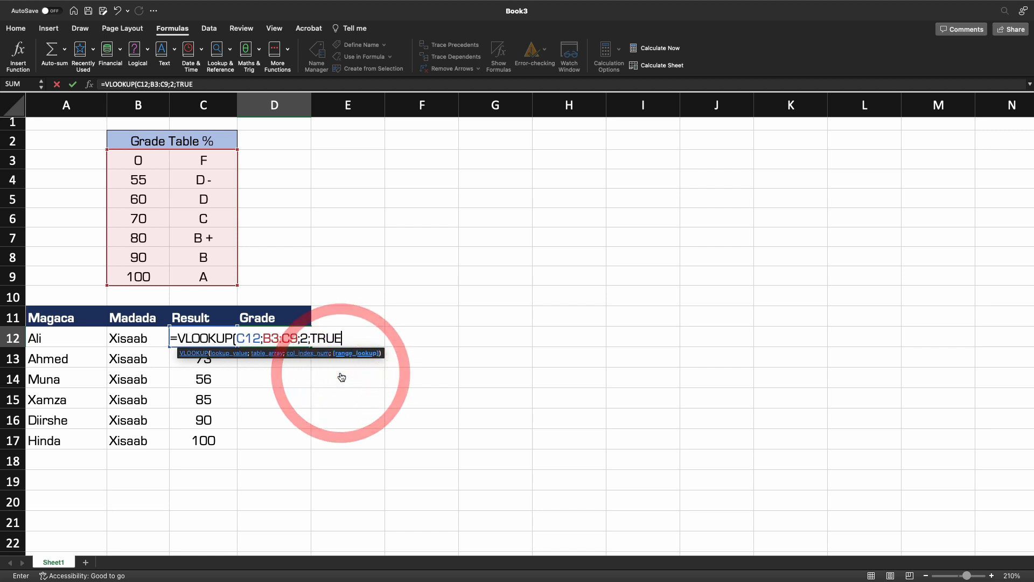
{"action": "key", "text": "shift"}
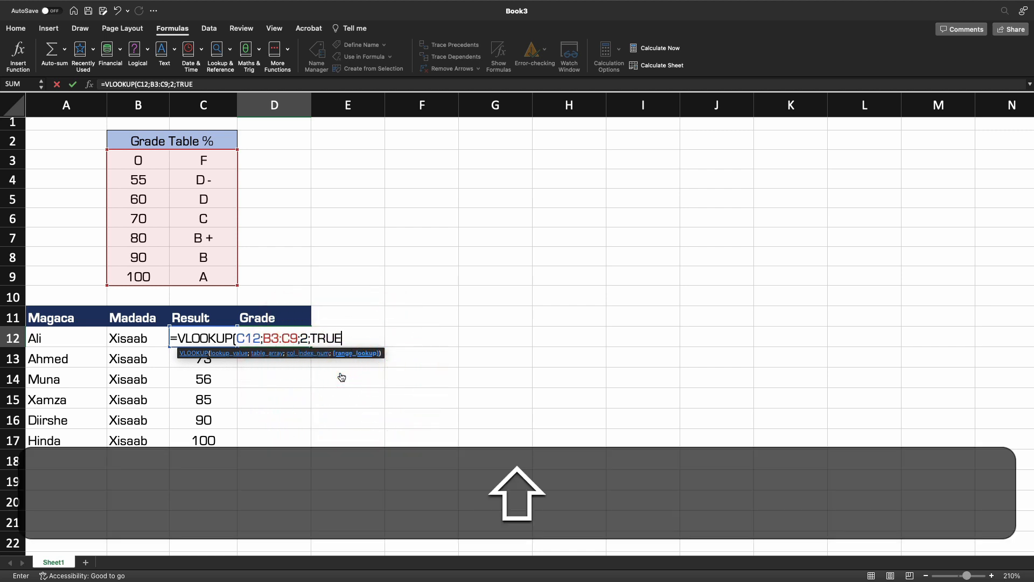
{"action": "type", "text": ")"}
{"action": "key", "text": "Return"}
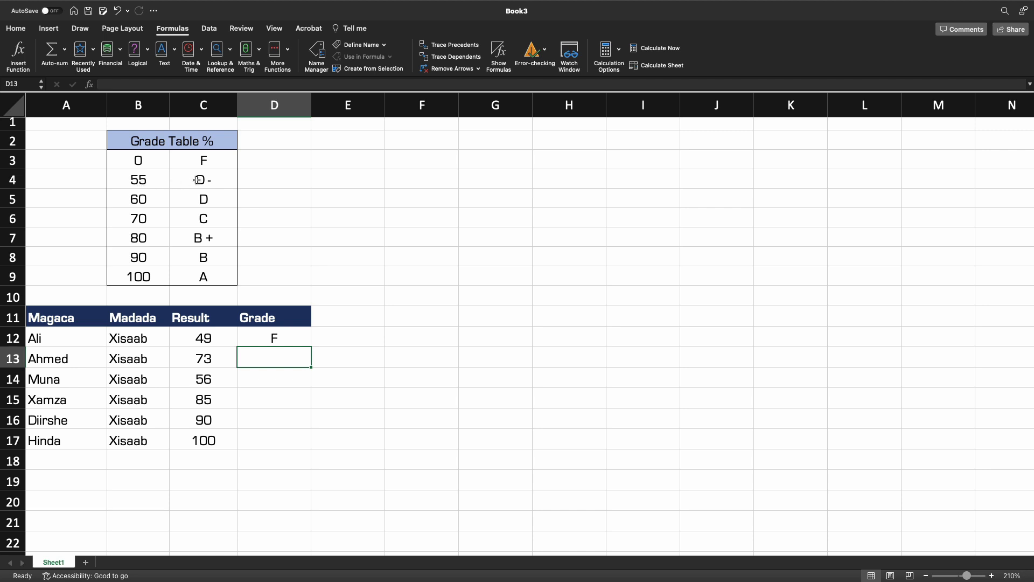
Fill the D12 formula down the Grade column to D17.
{"action": "left_click", "coordinate": [279, 333]}
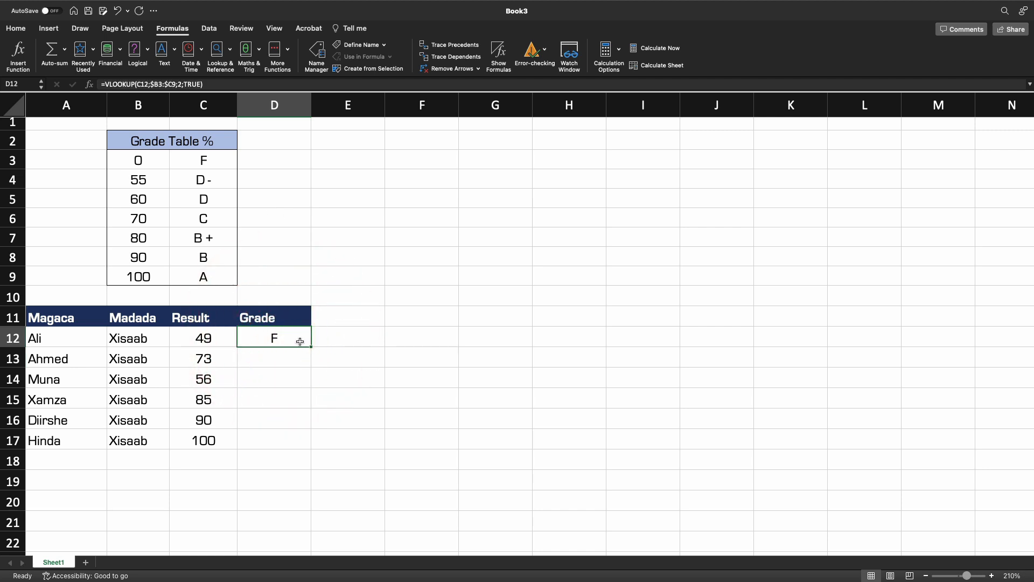
{"action": "left_click_drag", "start_coordinate": [311, 346], "coordinate": [299, 442]}
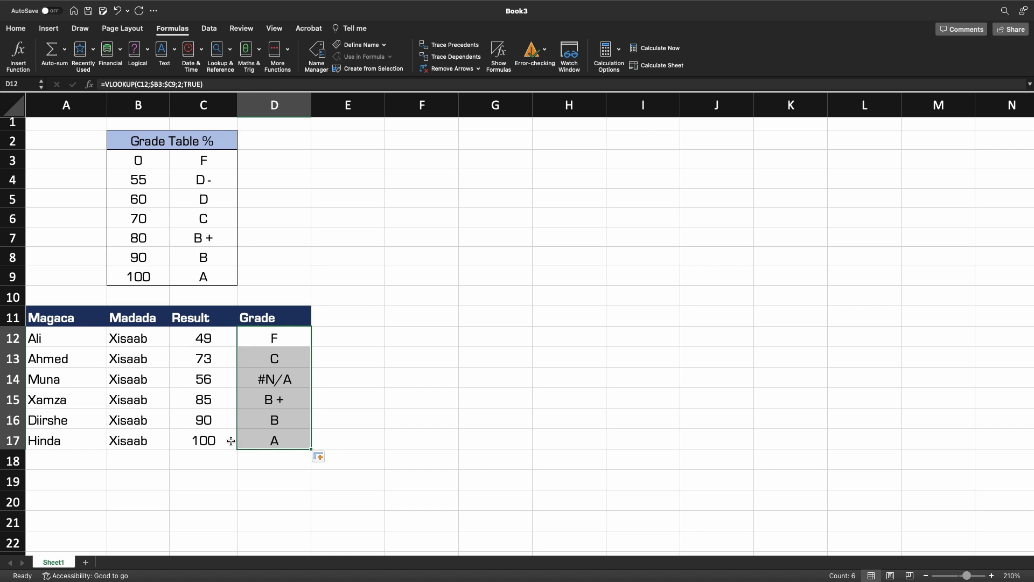
Inspect the copied VLOOKUP formulas in D14 and D17, undoing an accidental range change.
{"action": "double_click", "coordinate": [278, 379]}
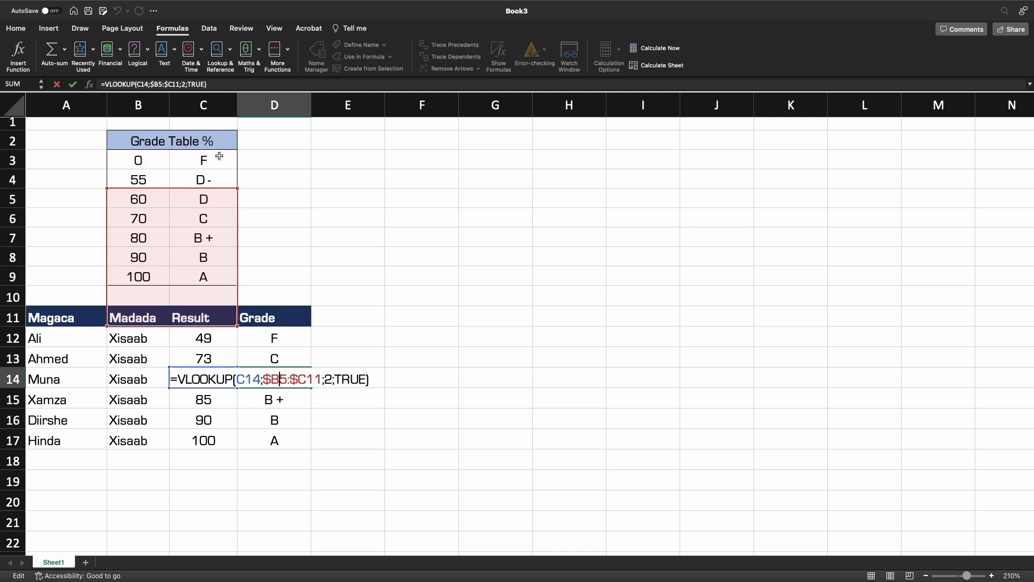
{"action": "left_click", "coordinate": [289, 422]}
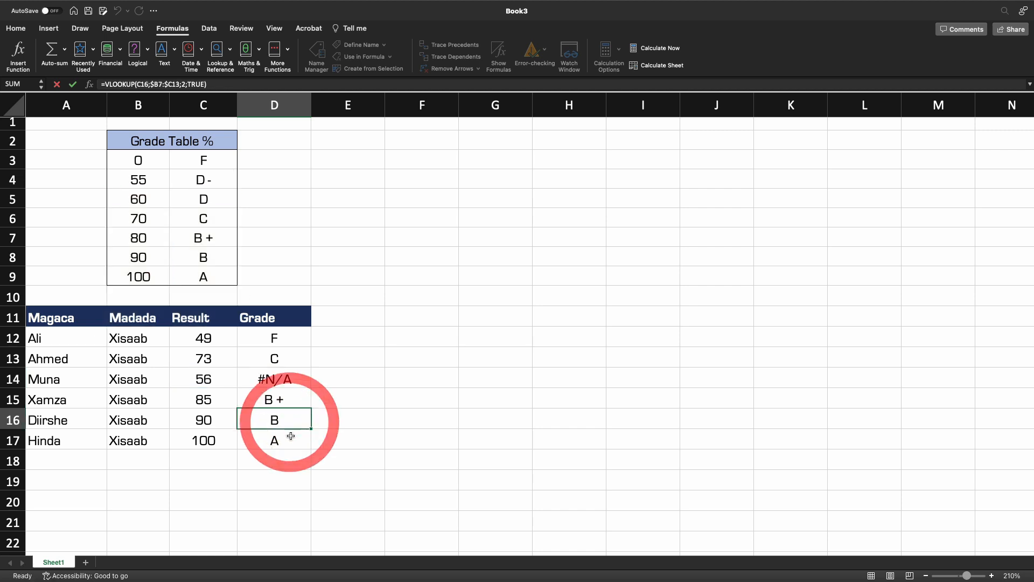
{"action": "double_click", "coordinate": [289, 438]}
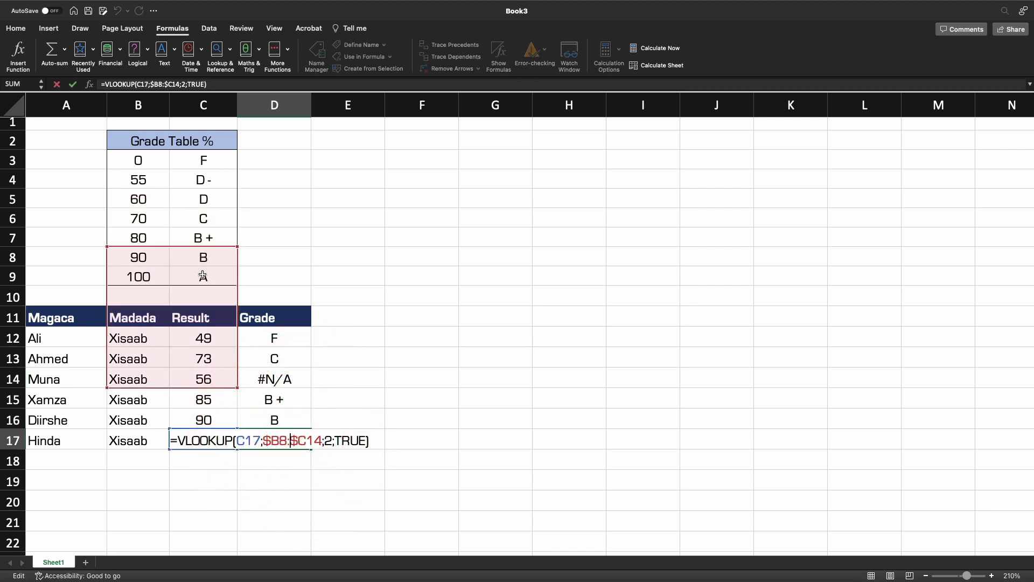
{"action": "left_click", "coordinate": [384, 415]}
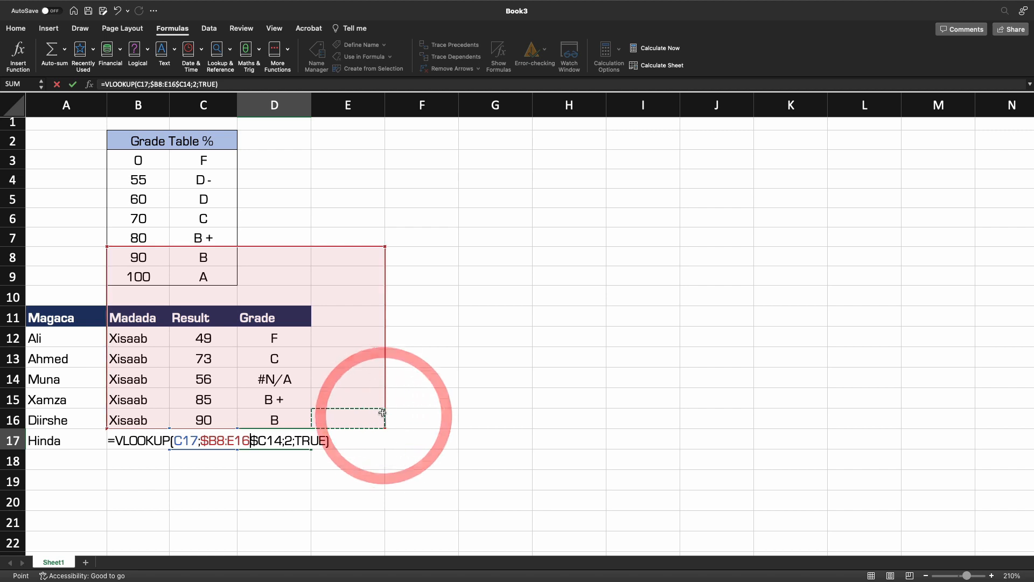
{"action": "key", "text": "super+z"}
Clear the copied formulas from D13:D17.
{"action": "left_click_drag", "start_coordinate": [283, 354], "coordinate": [288, 428]}
{"action": "key", "text": "BackSpace"}
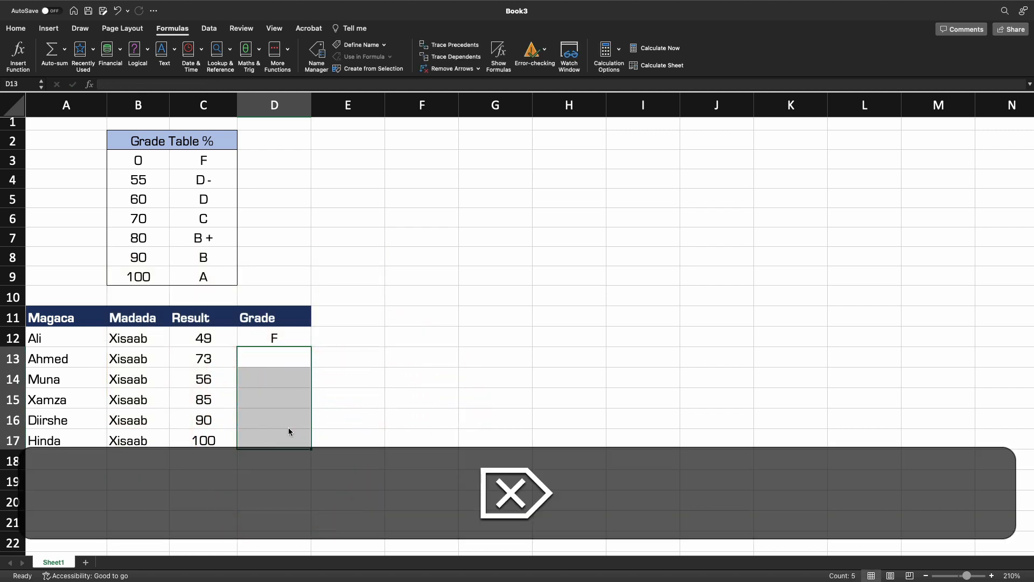
Edit D12's formula to make the table range absolute as $B$3:$C$9.
{"action": "left_click", "coordinate": [285, 339]}
{"action": "double_click", "coordinate": [283, 340]}
{"action": "left_click_drag", "start_coordinate": [297, 339], "coordinate": [264, 338]}
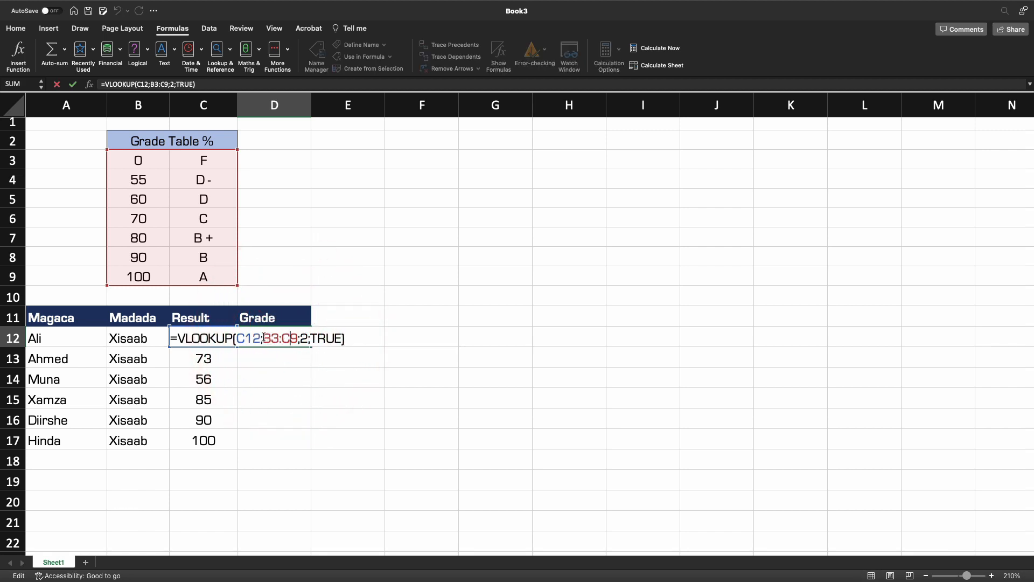
{"action": "left_click", "coordinate": [264, 338]}
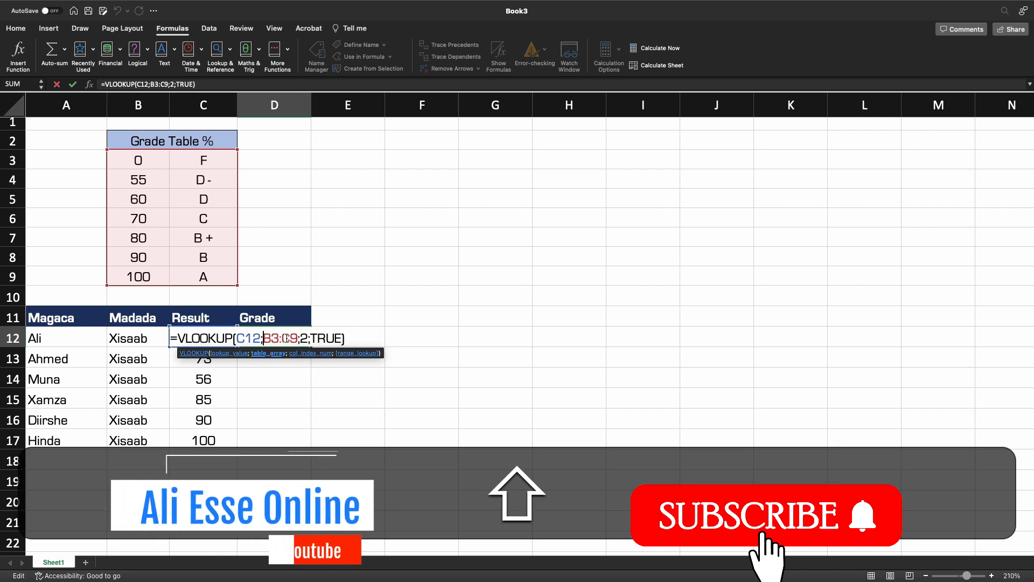
{"action": "type", "text": "$"}
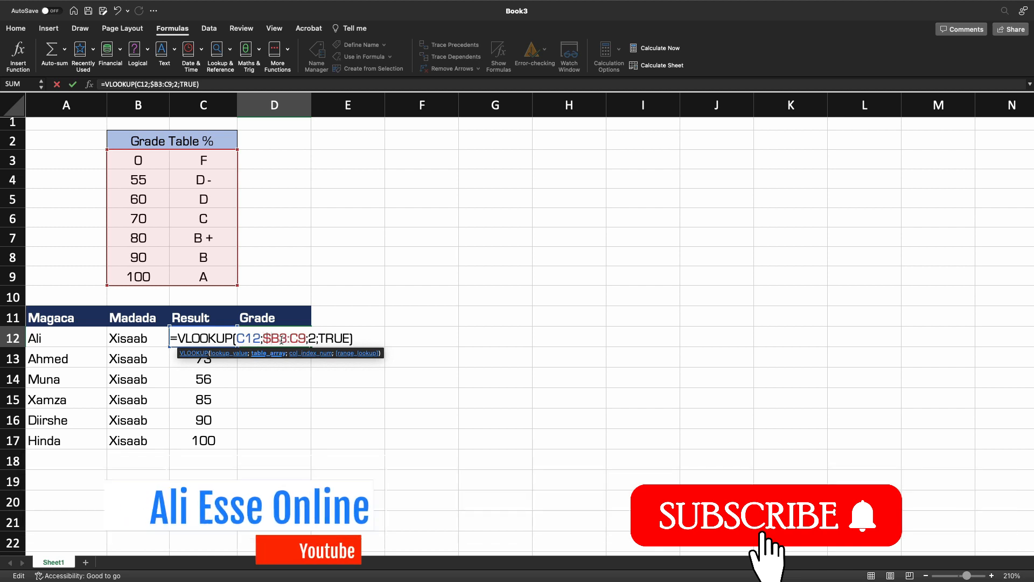
{"action": "left_click", "coordinate": [281, 338]}
{"action": "type", "text": "$"}
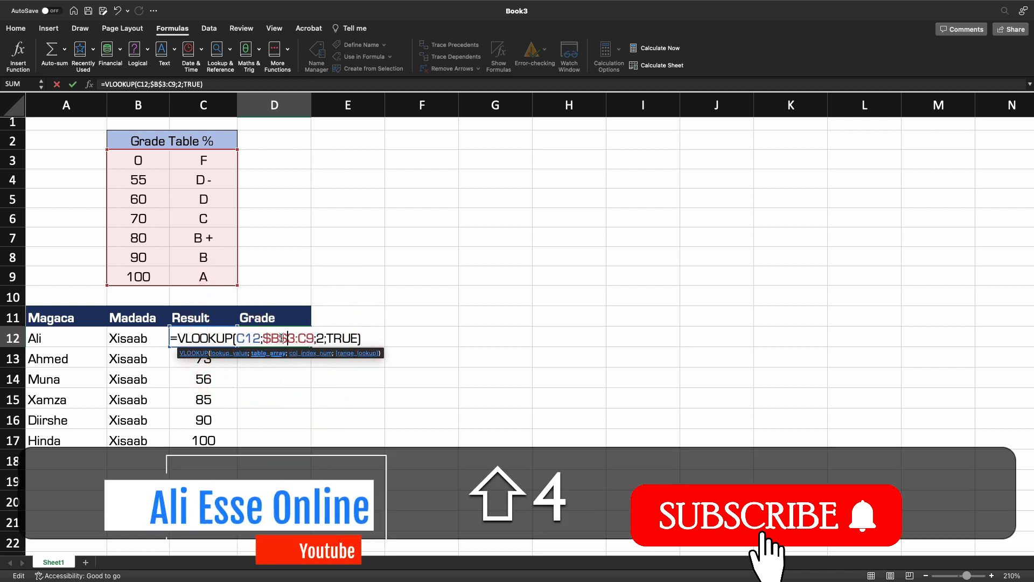
{"action": "left_click", "coordinate": [304, 337]}
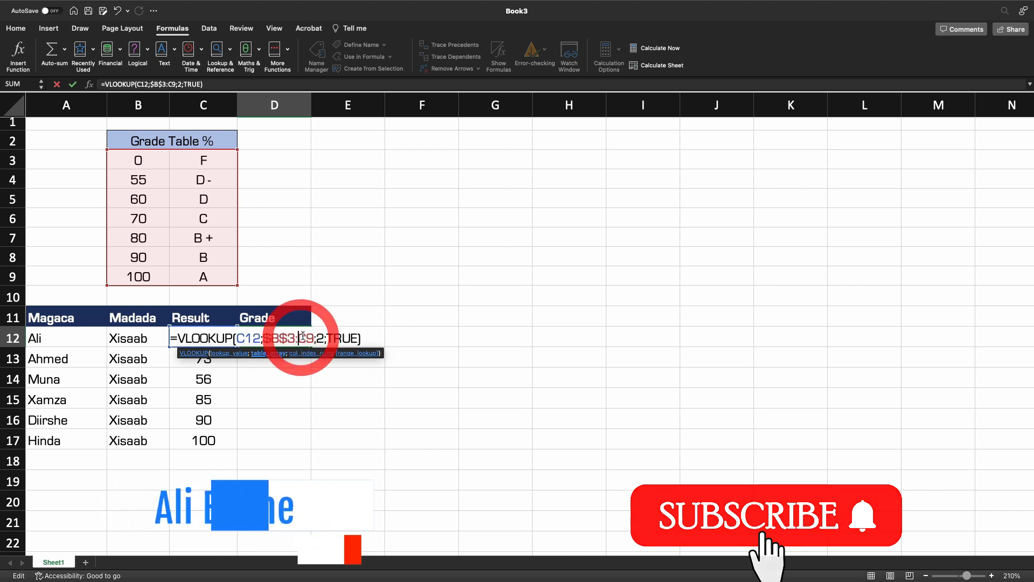
{"action": "type", "text": "$"}
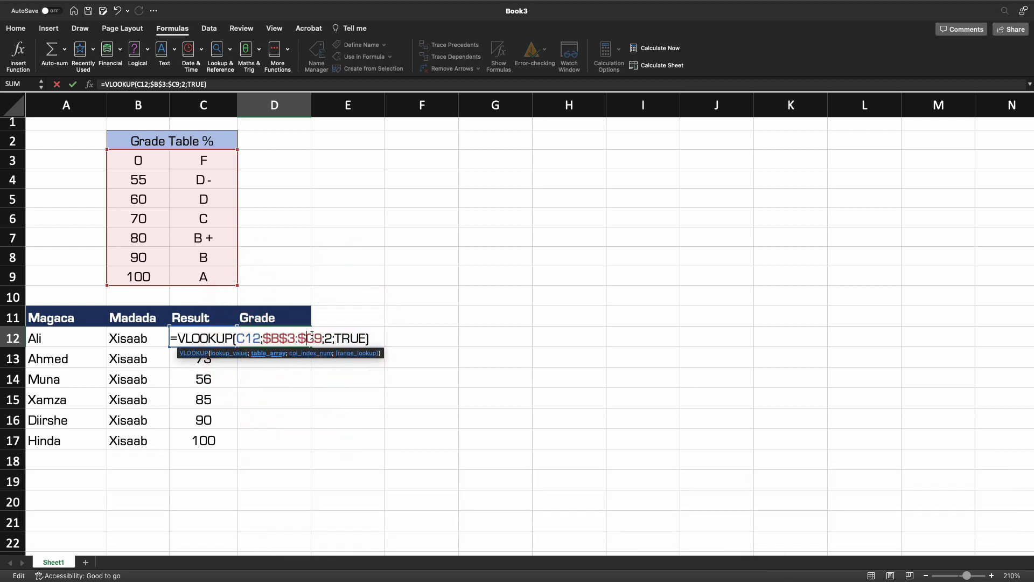
{"action": "left_click", "coordinate": [317, 338]}
{"action": "type", "text": "$"}
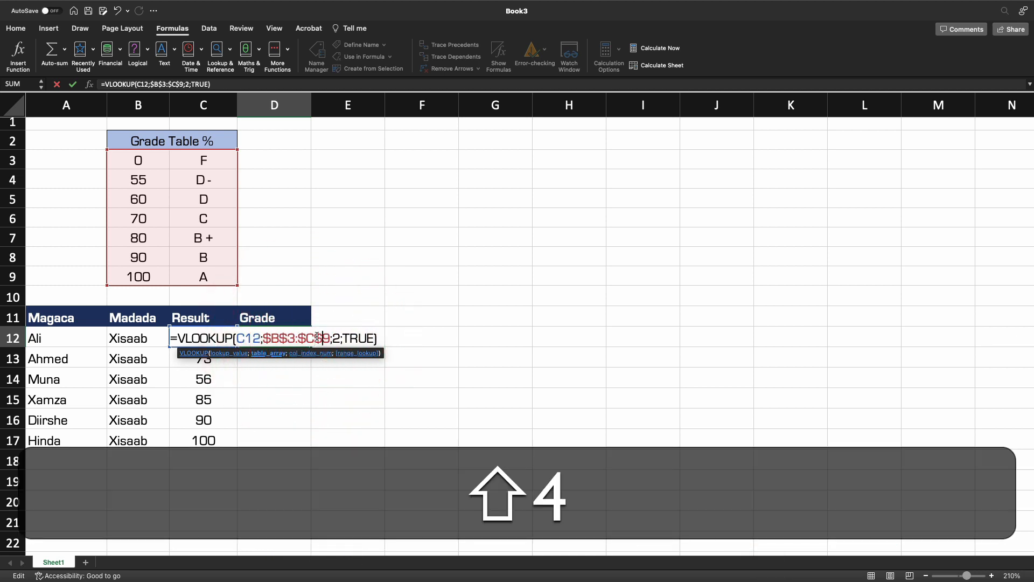
{"action": "key", "text": "Return"}
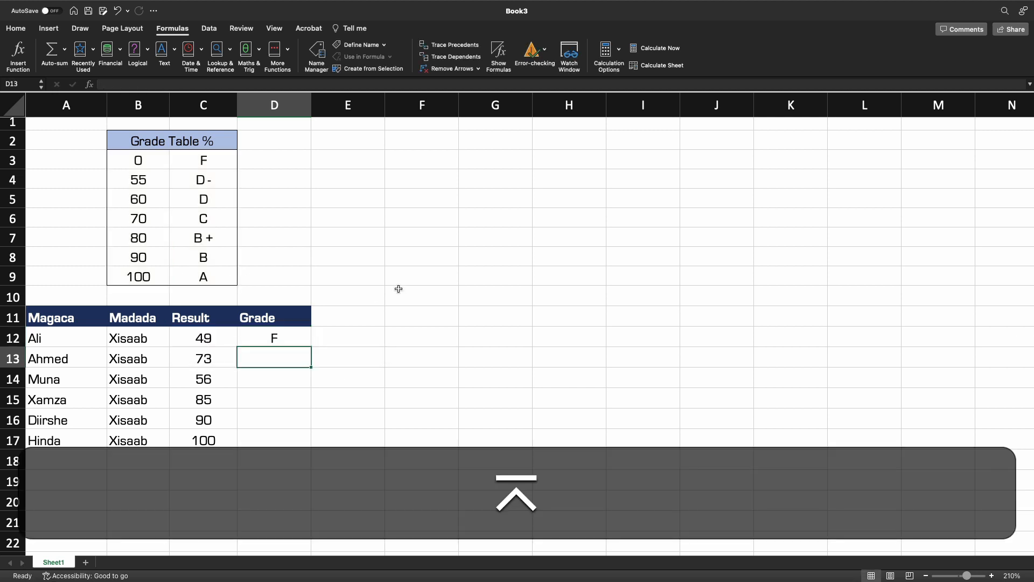
Fill the corrected D12 formula down to D17 and inspect the copied formula in D17.
{"action": "left_click", "coordinate": [294, 340]}
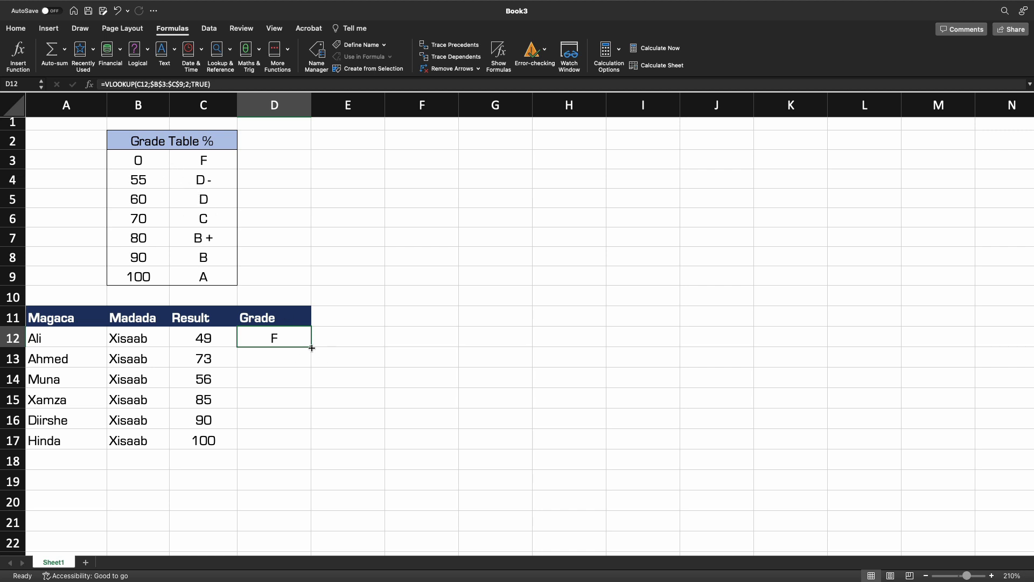
{"action": "left_click_drag", "start_coordinate": [311, 348], "coordinate": [309, 446]}
{"action": "left_click", "coordinate": [398, 396]}
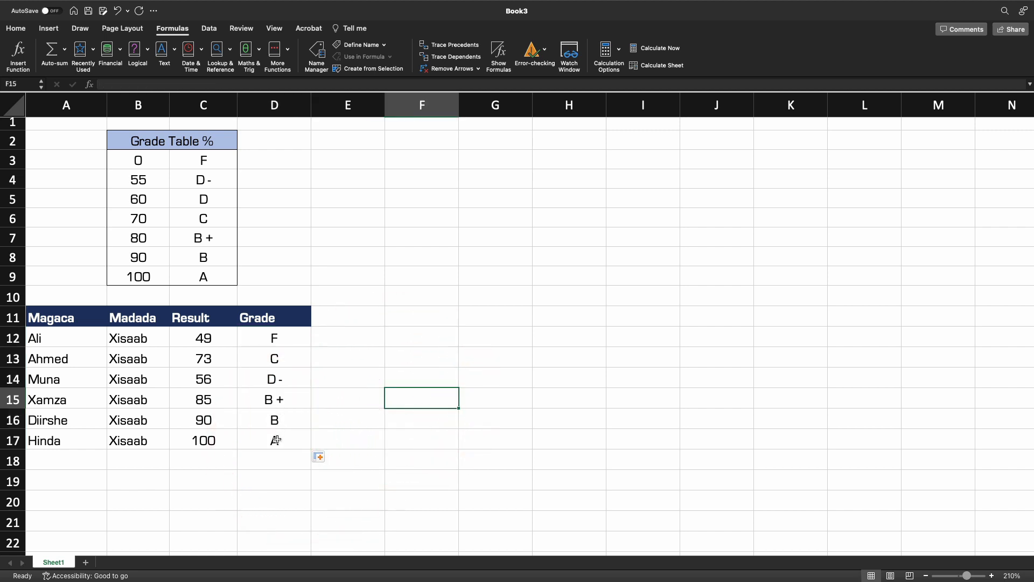
{"action": "double_click", "coordinate": [276, 440]}
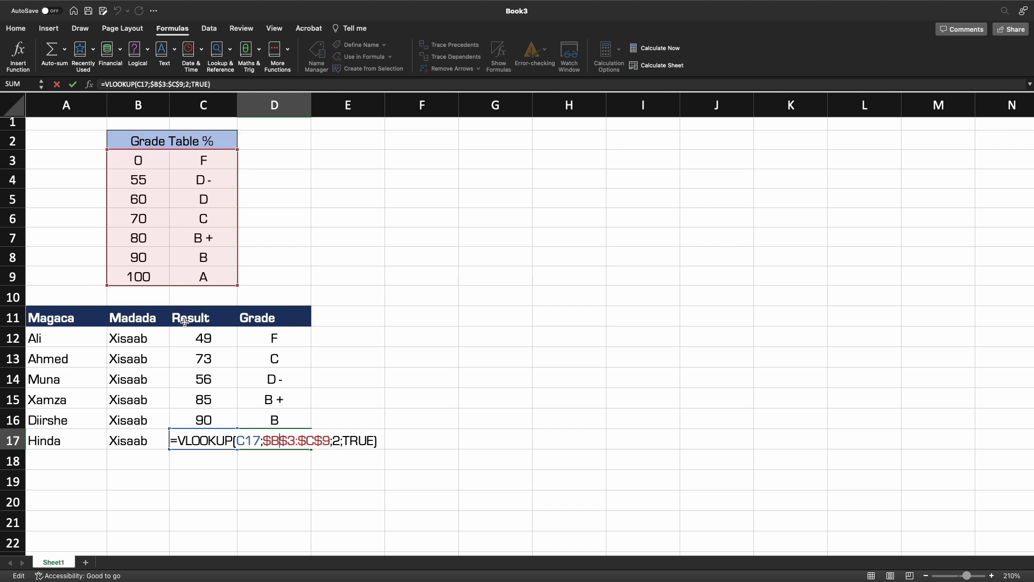
{"action": "left_click", "coordinate": [417, 401]}
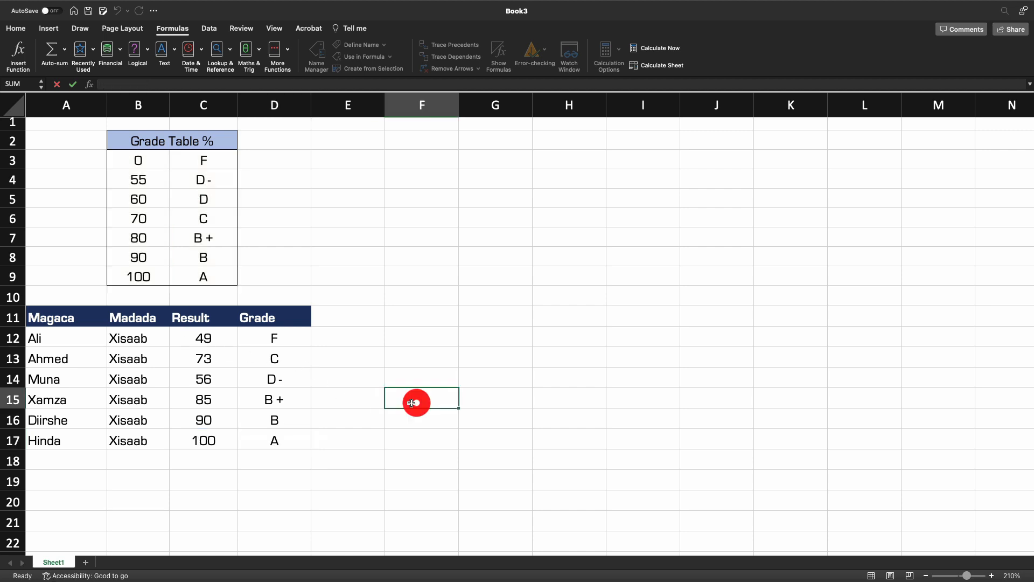
{"action": "double_click", "coordinate": [270, 363]}
{"action": "left_click", "coordinate": [492, 358]}
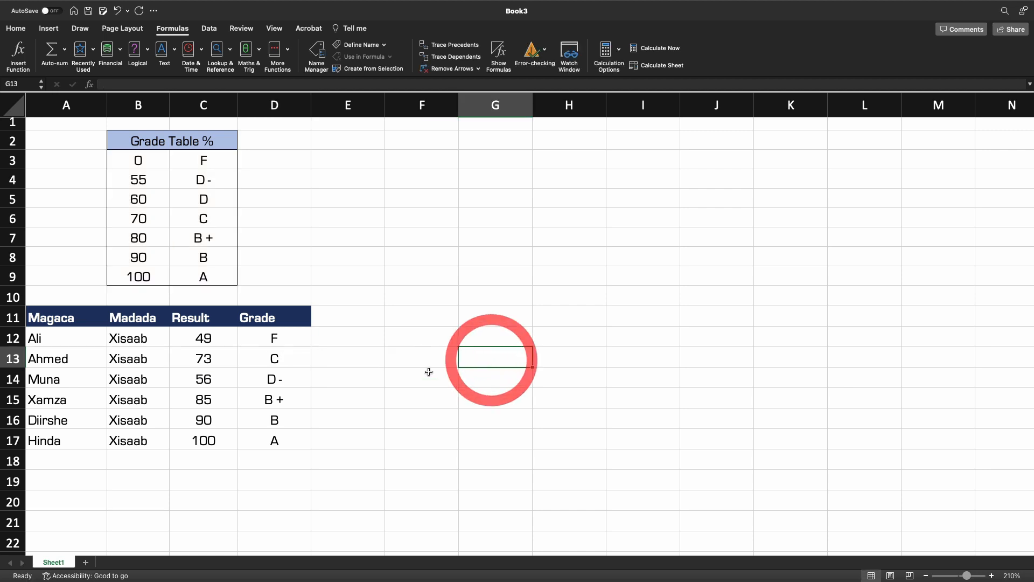
Test the grade lookup by changing Ali's result in C12 to 65 and then to 100.
{"action": "left_click", "coordinate": [217, 339]}
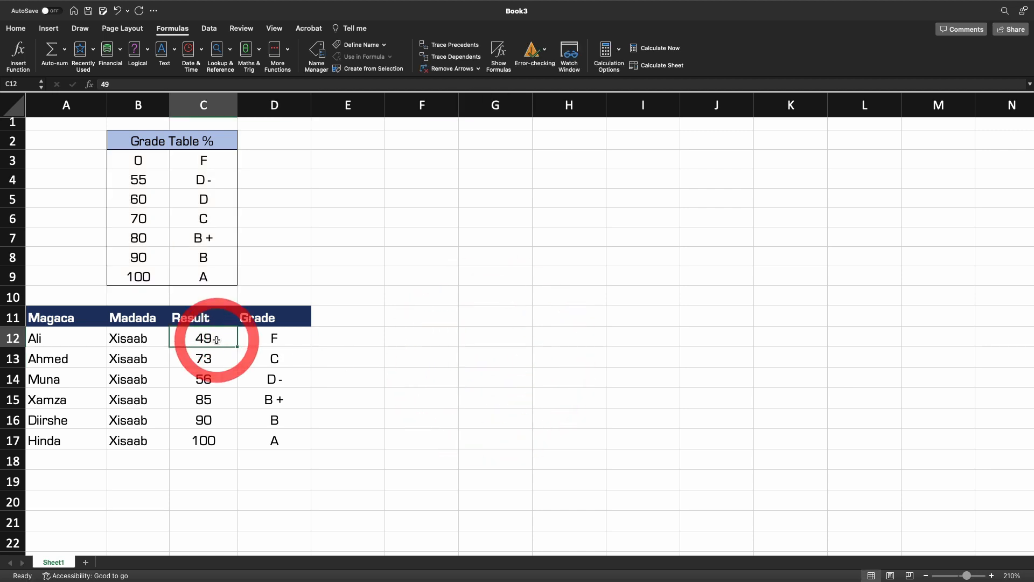
{"action": "type", "text": "65"}
{"action": "key", "text": "Return"}
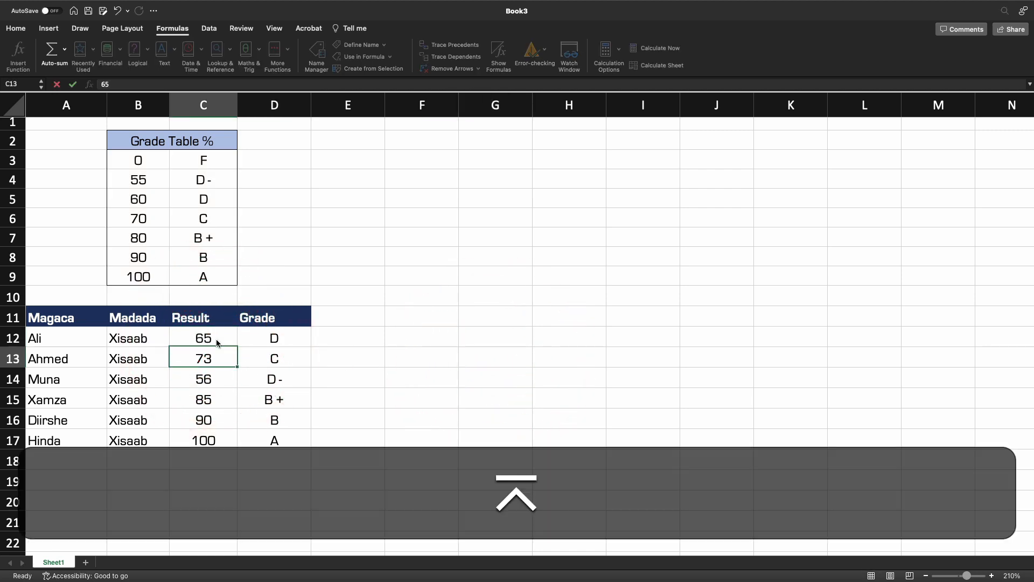
{"action": "left_click", "coordinate": [199, 338]}
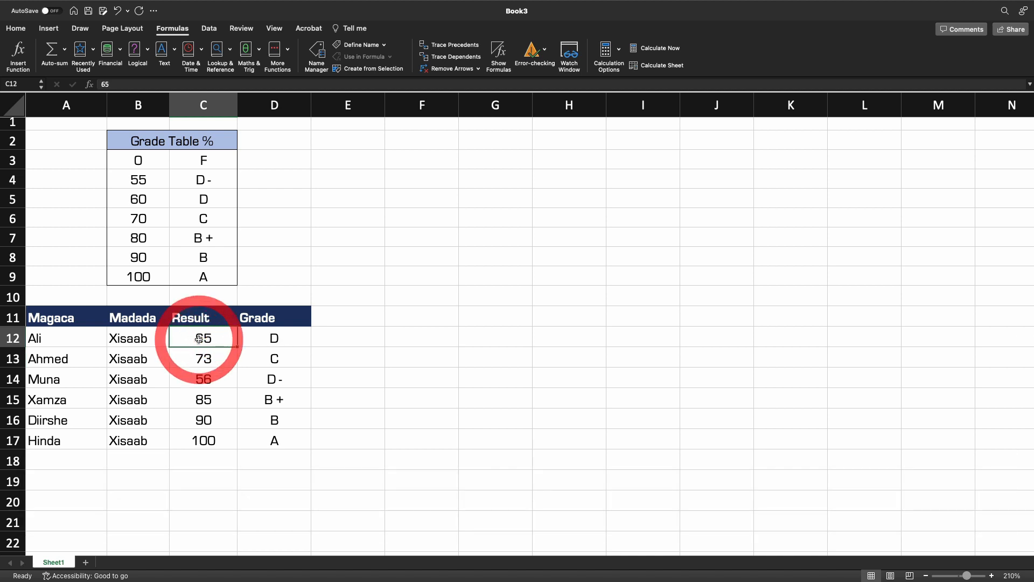
{"action": "type", "text": "100"}
{"action": "key", "text": "Return"}
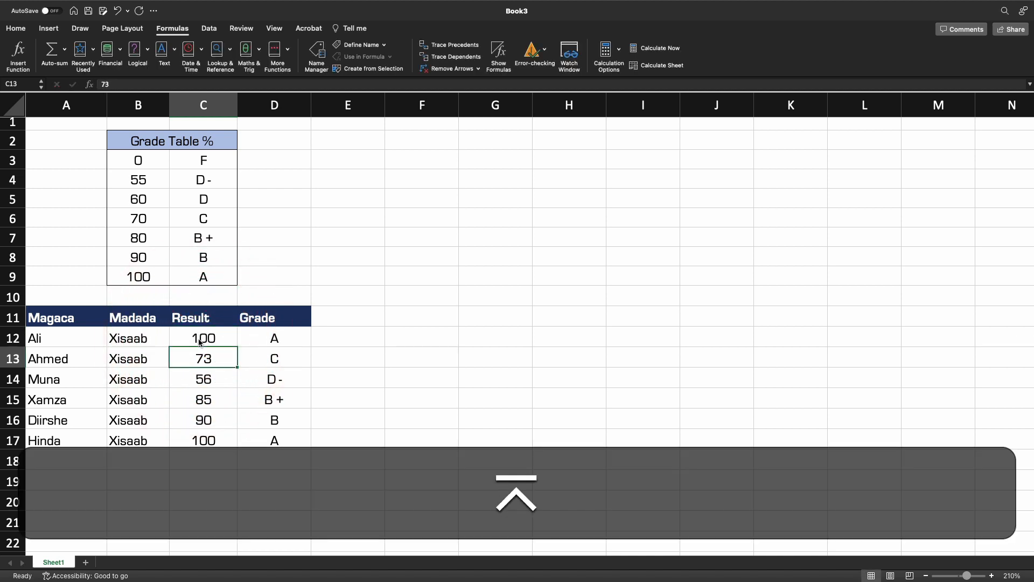
Change Ali's result in C12 to 45 to check the recalculated grade.
{"action": "left_click", "coordinate": [200, 340]}
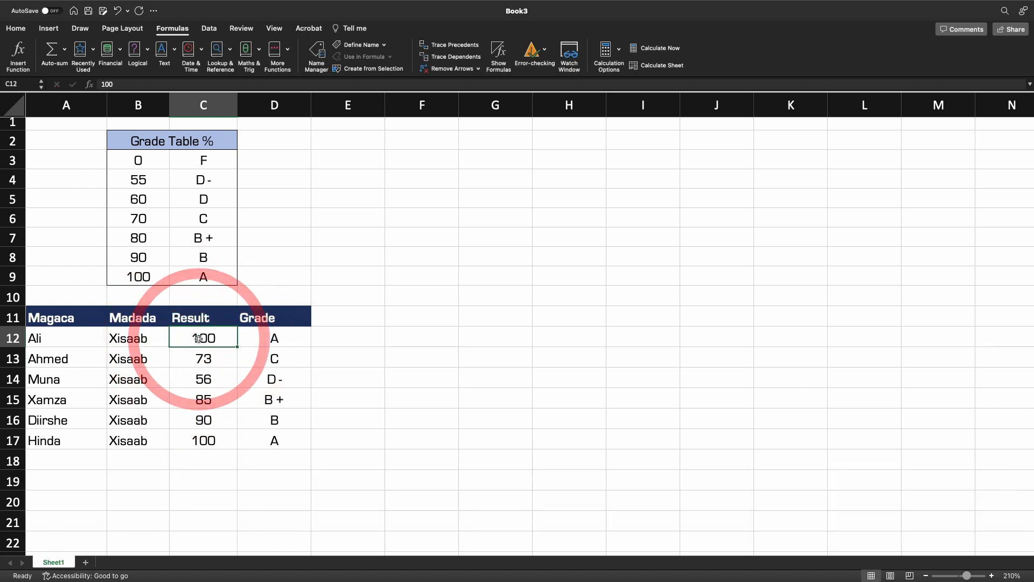
{"action": "type", "text": "45"}
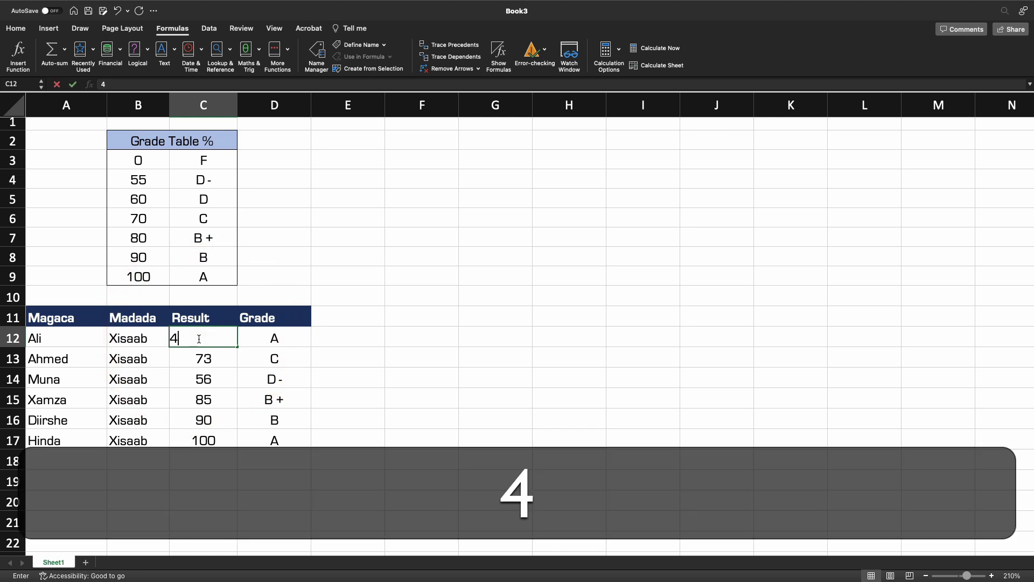
{"action": "key", "text": "Return"}
{"action": "left_click", "coordinate": [350, 441]}
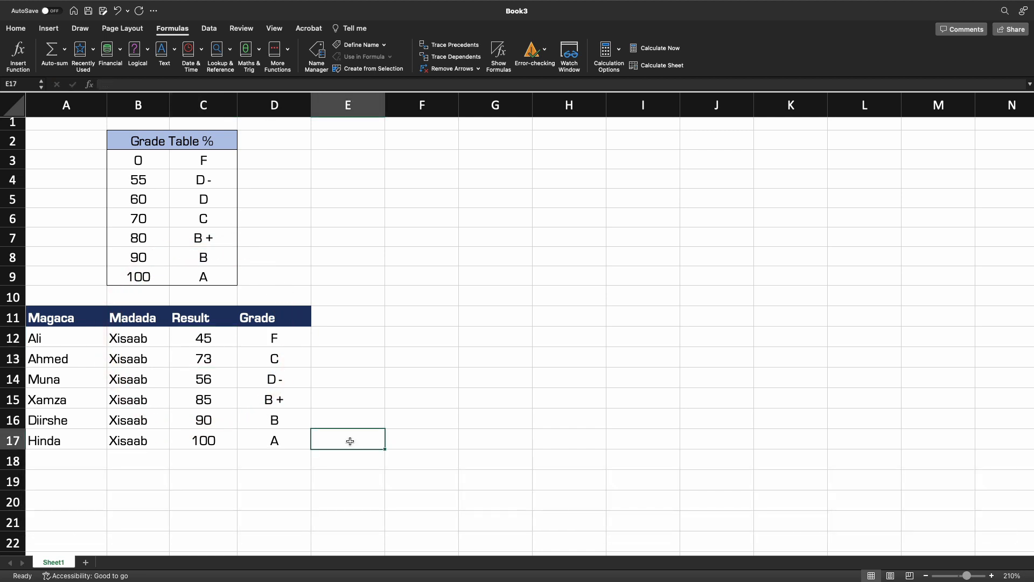